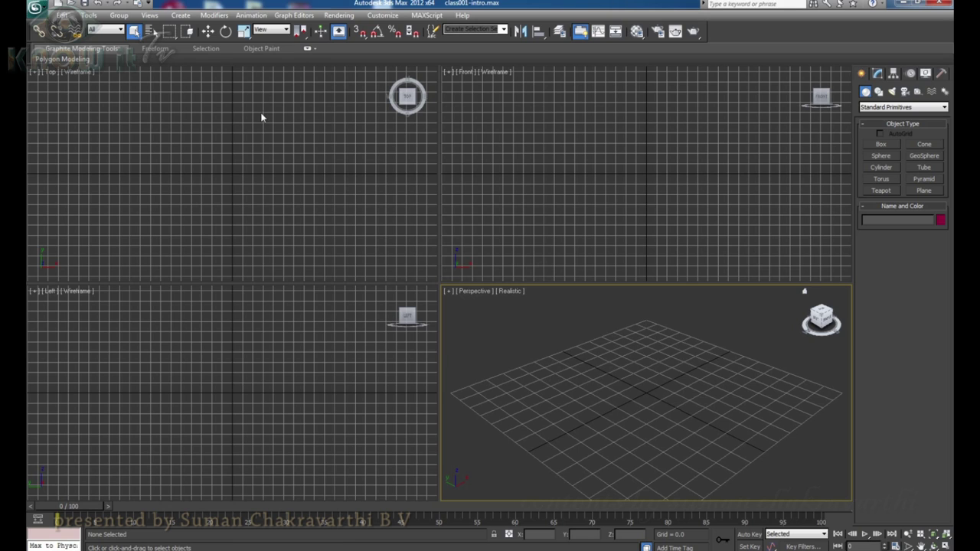
- Look over the application's file-management commands and the list of recent documents
left_click(36, 9)
left_click(38, 11)
mouse_move(938, 25)
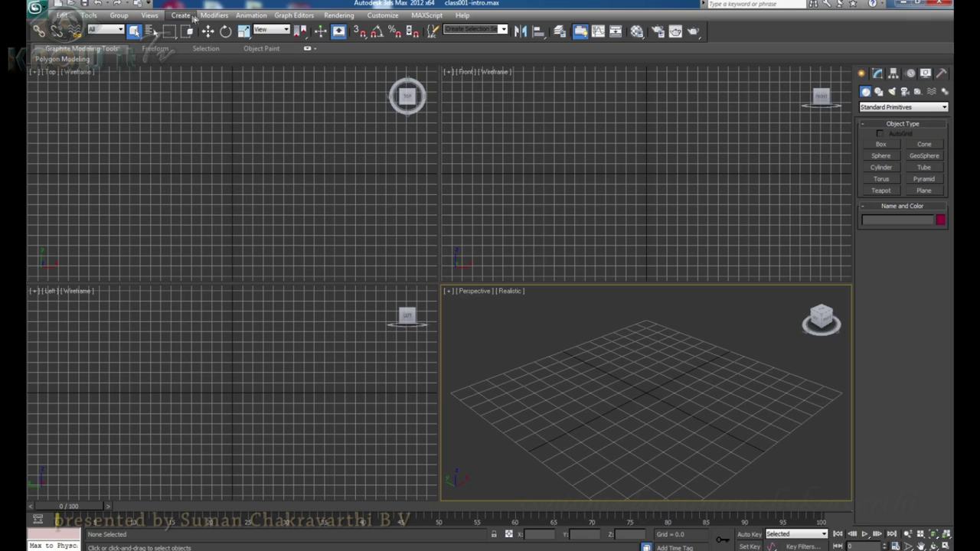
left_click(36, 9)
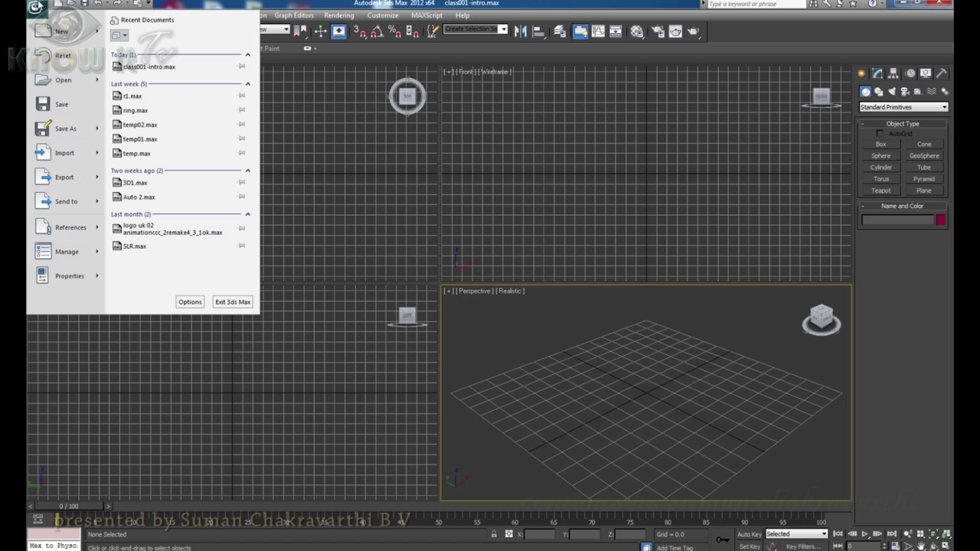
left_click(36, 9)
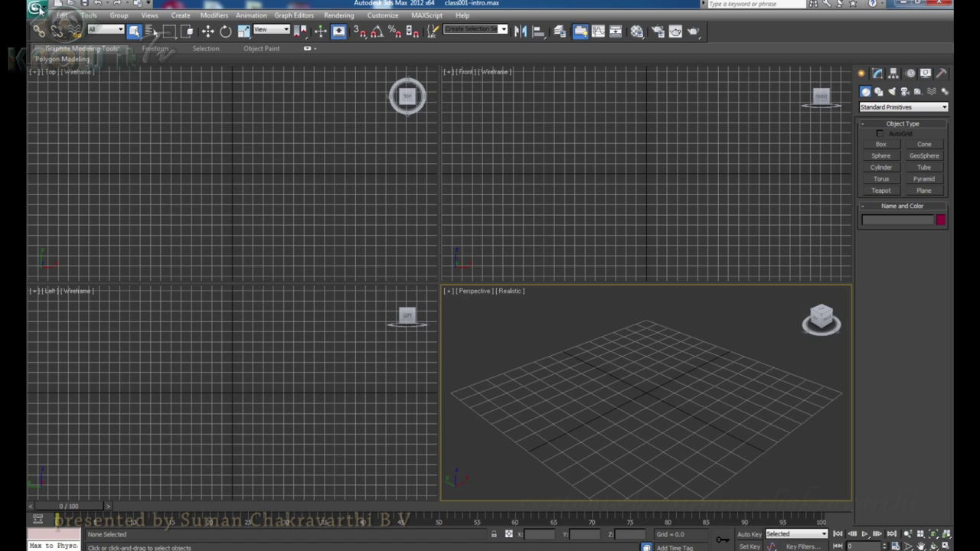
left_click(36, 9)
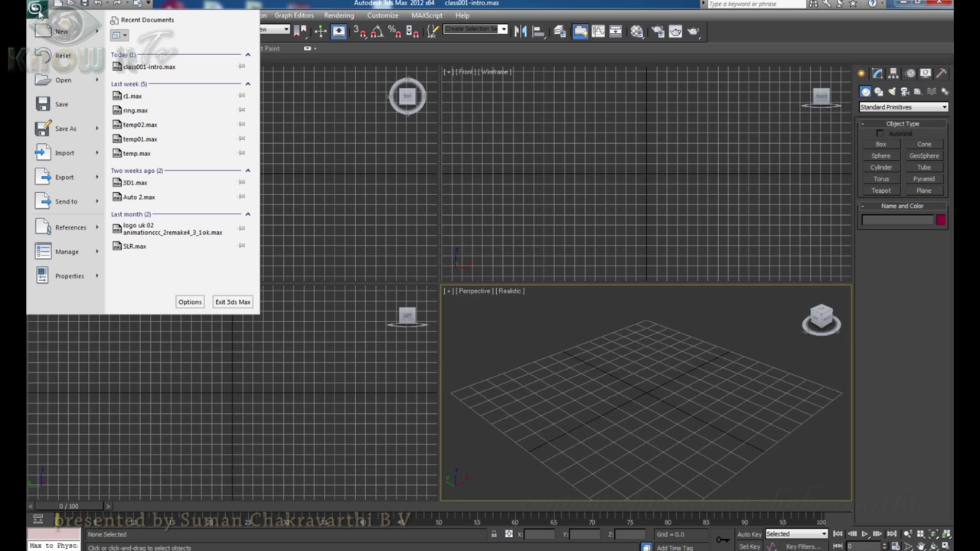
left_click(198, 3)
- Examine the available command groups in order, from editing and grouping through creation, animation and graph editors to scripting and help
left_click(63, 16)
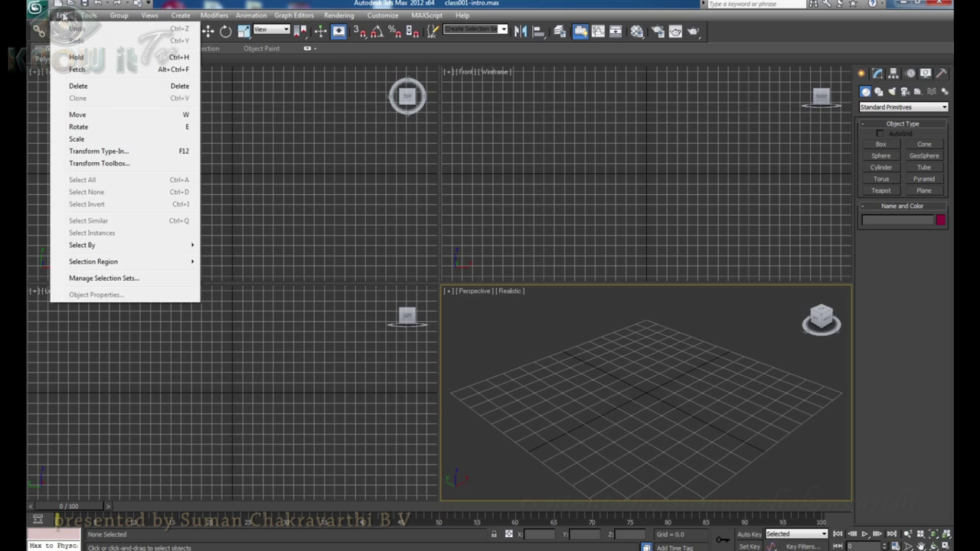
left_click(63, 15)
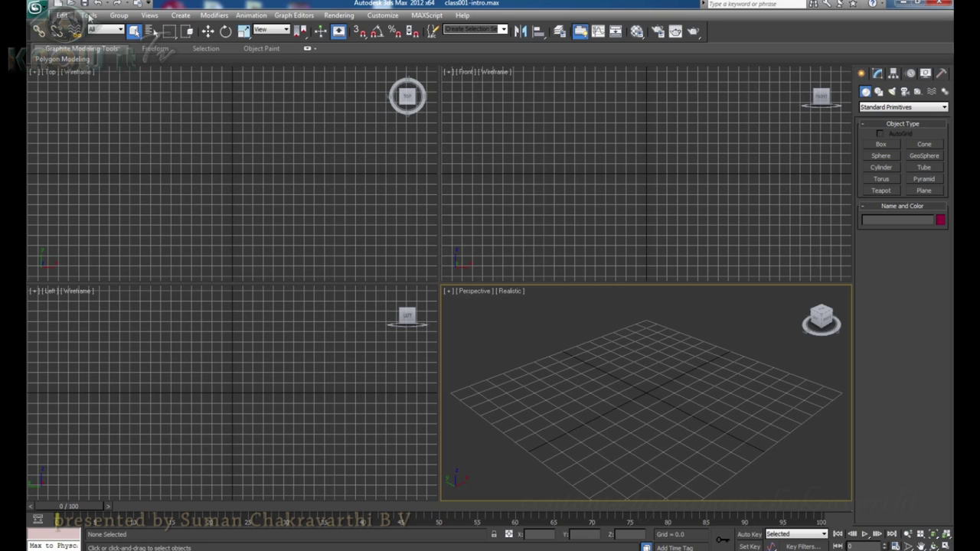
left_click(89, 15)
mouse_move(121, 21)
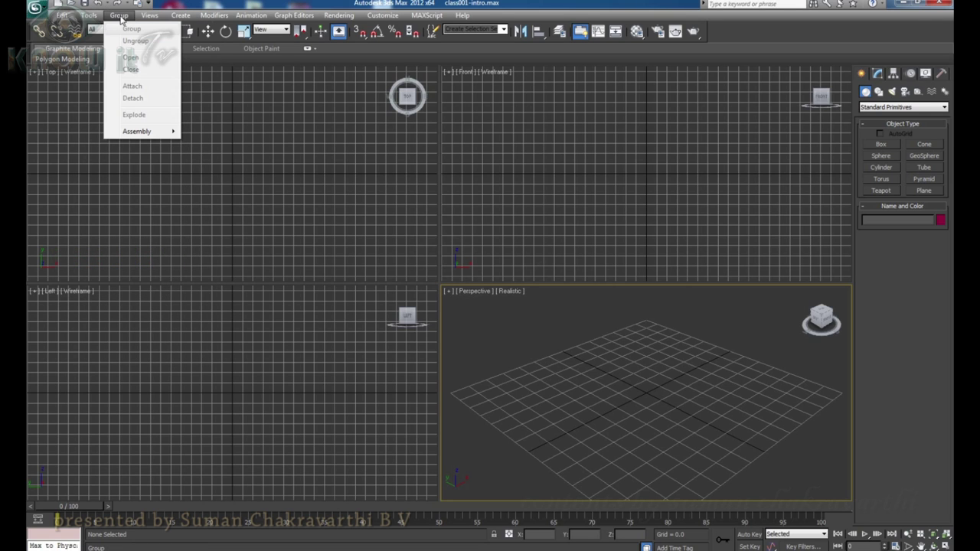
mouse_move(152, 18)
mouse_move(182, 20)
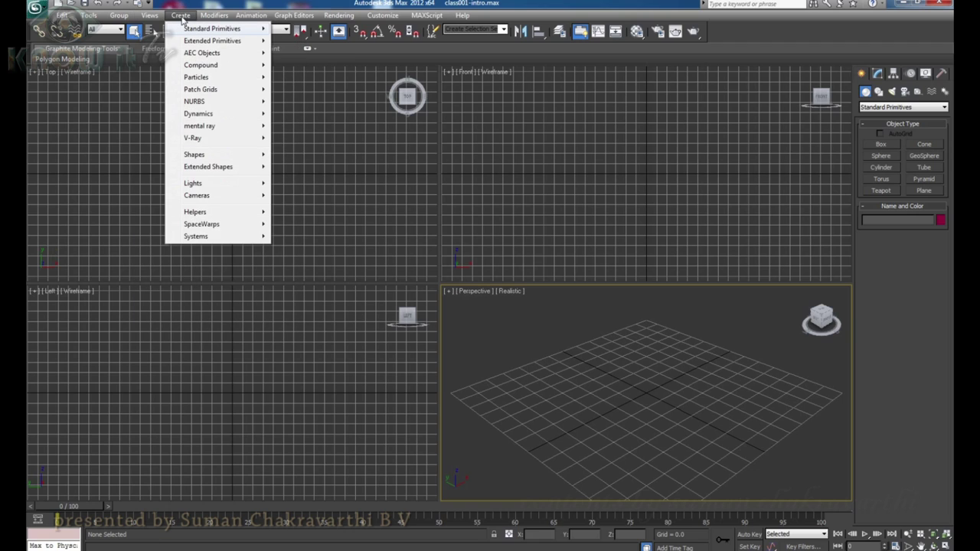
mouse_move(246, 19)
mouse_move(283, 20)
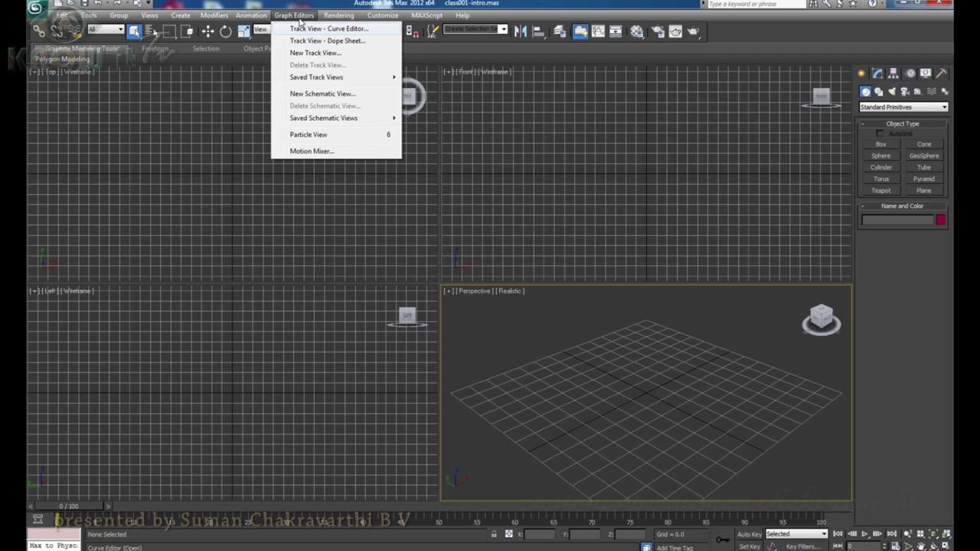
mouse_move(348, 21)
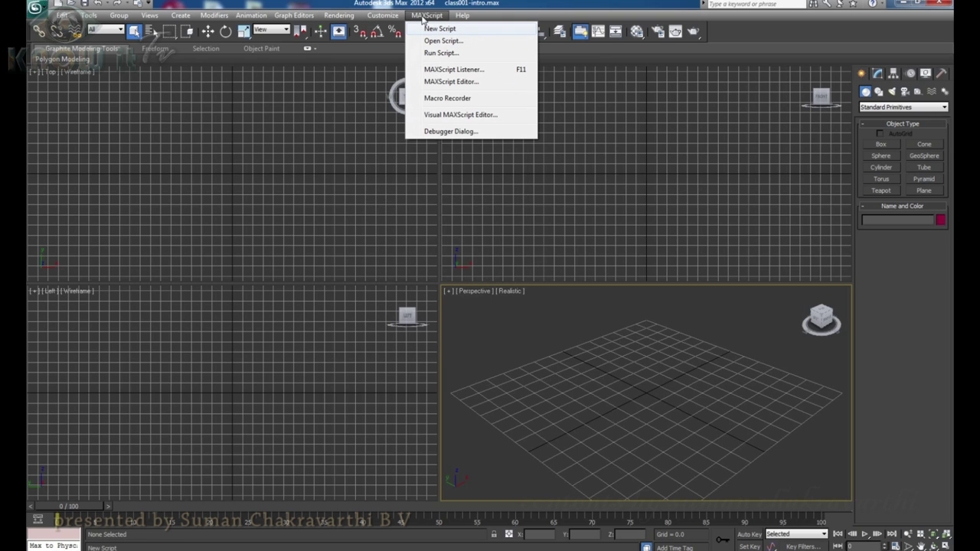
mouse_move(467, 20)
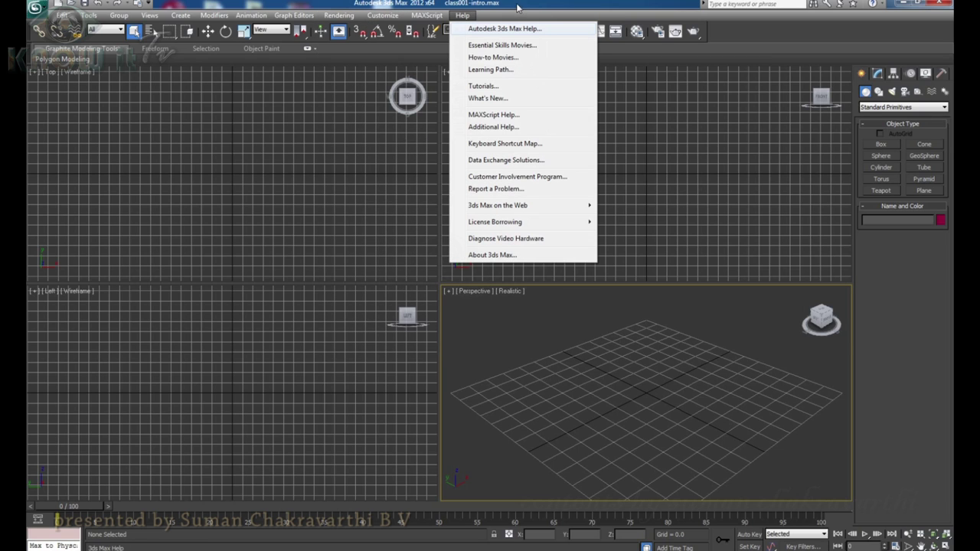
left_click(464, 15)
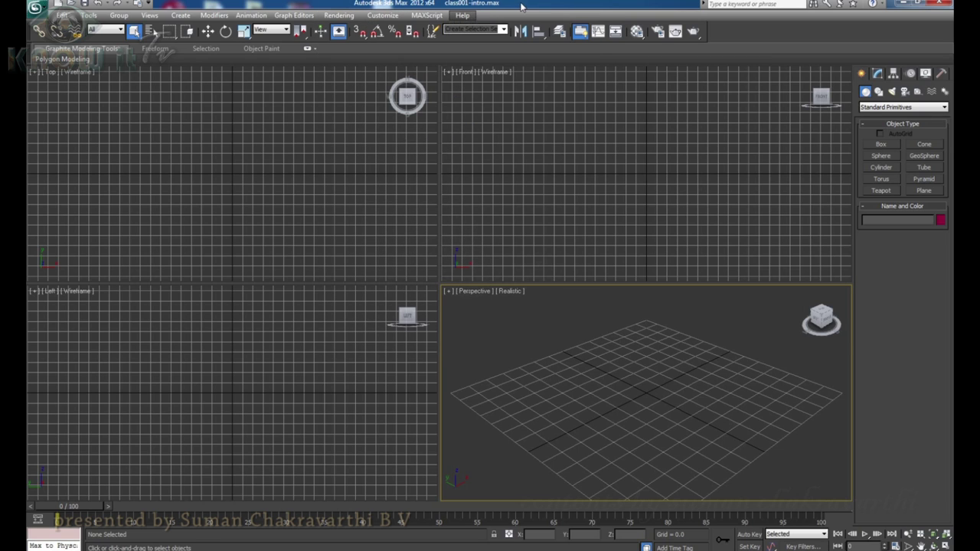
left_click(36, 9)
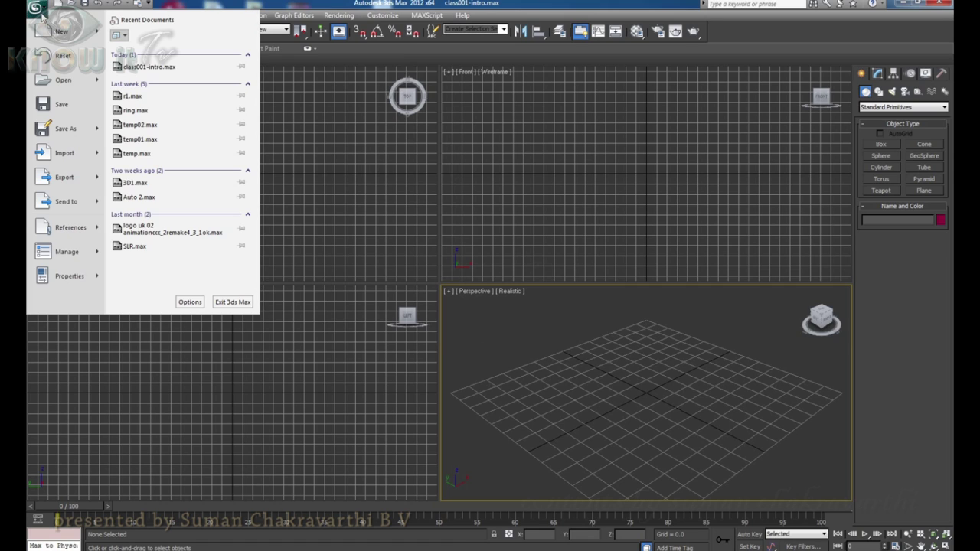
left_click(42, 16)
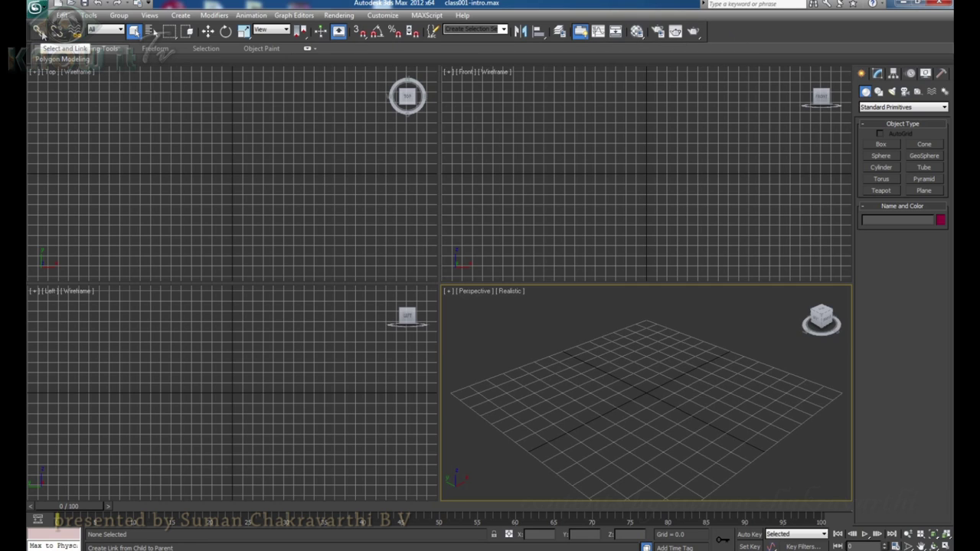
left_click(63, 16)
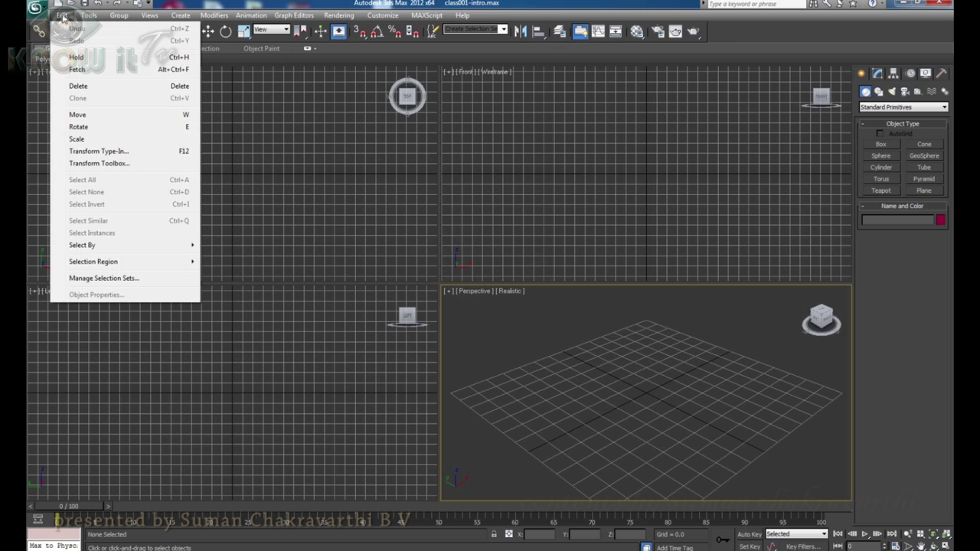
left_click(255, 7)
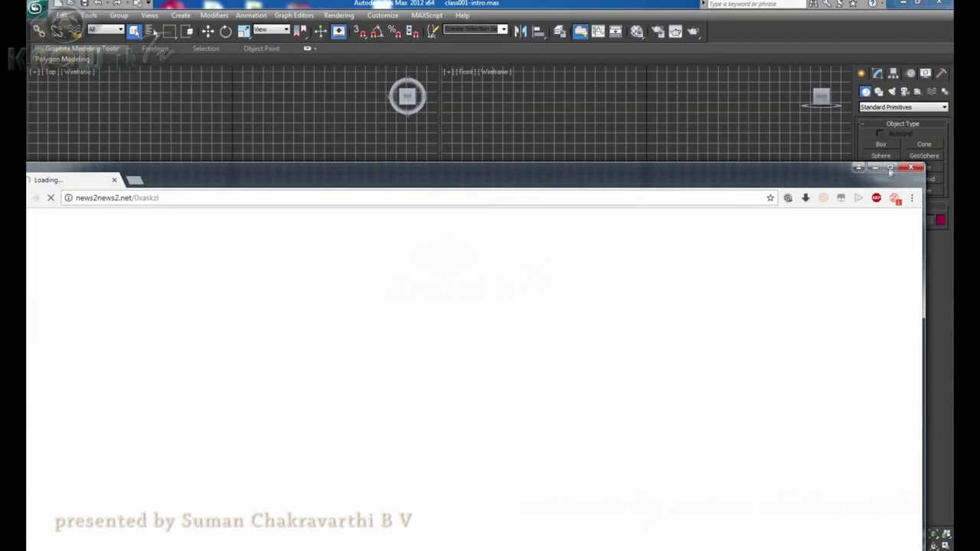
- Minimize the browser window that covers the 3ds Max scene
left_click(875, 168)
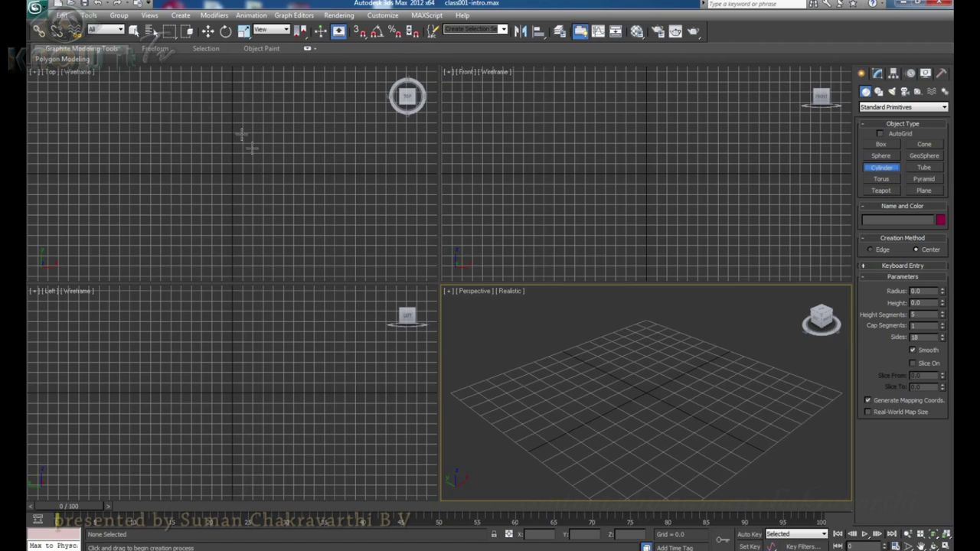
- Switch to the Select and Move tool and make the Top, Front, Left and Perspective viewports active in turn, ending on Top
left_click(207, 31)
left_click(299, 148)
left_click(589, 175)
left_click(340, 347)
left_click(583, 362)
left_click(578, 235)
left_click(305, 221)
left_click(303, 377)
left_click(676, 383)
left_click(663, 215)
left_click(371, 205)
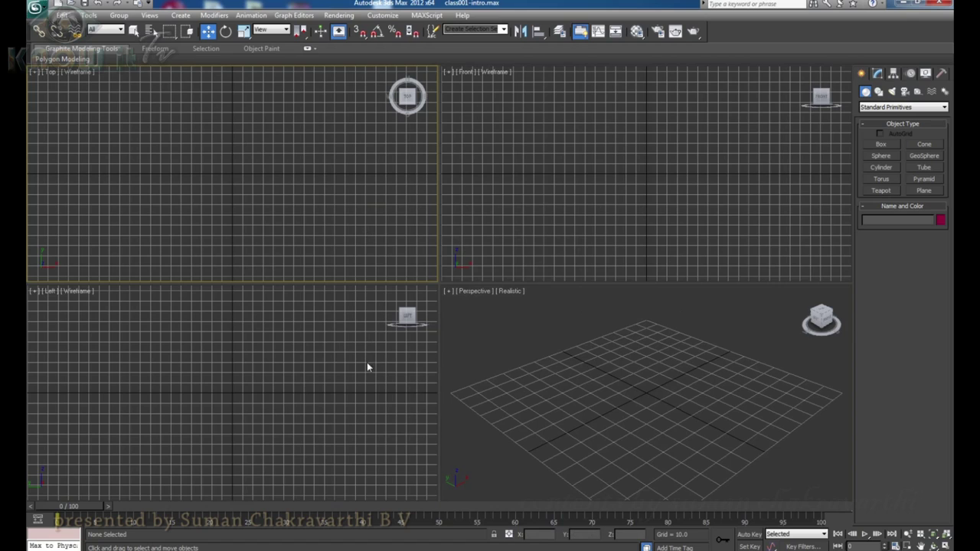
left_click(359, 382)
left_click(603, 389)
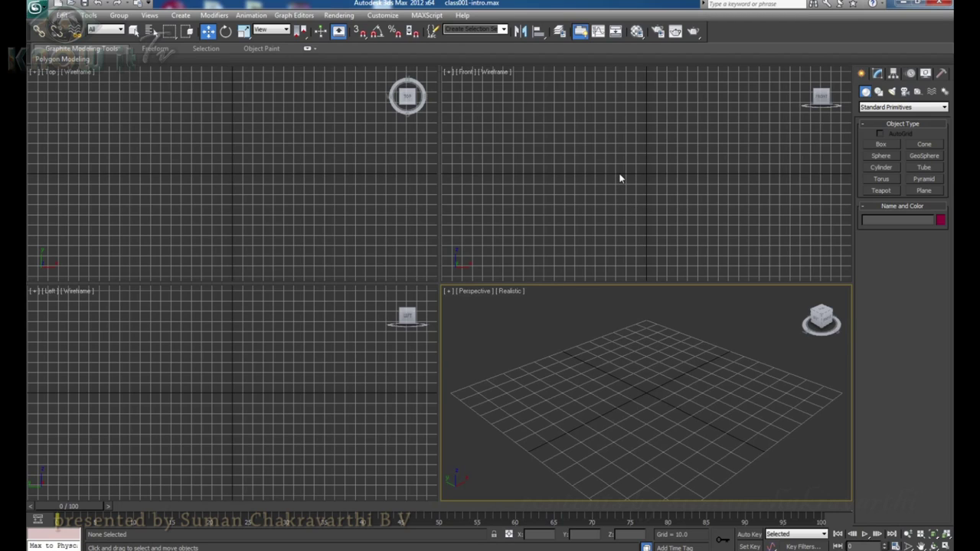
left_click(648, 173)
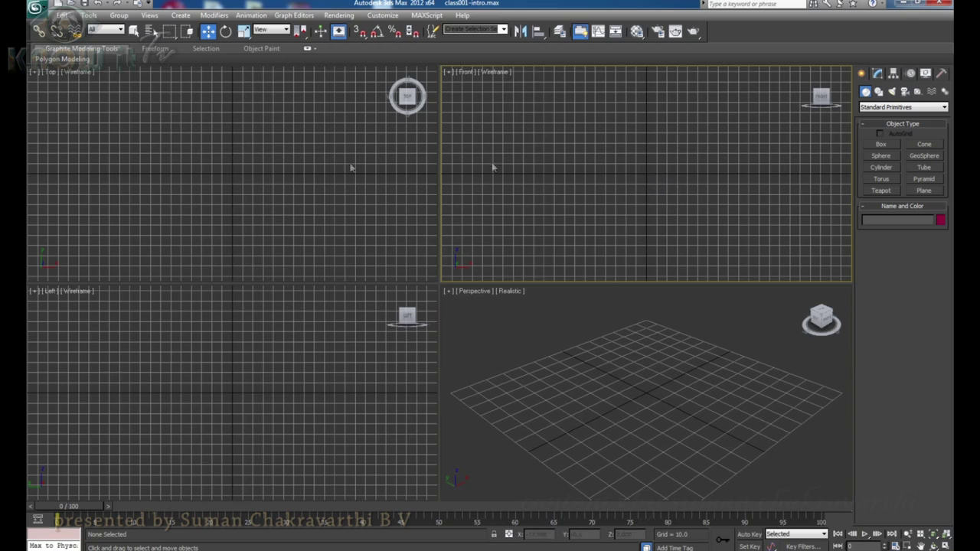
left_click(225, 173)
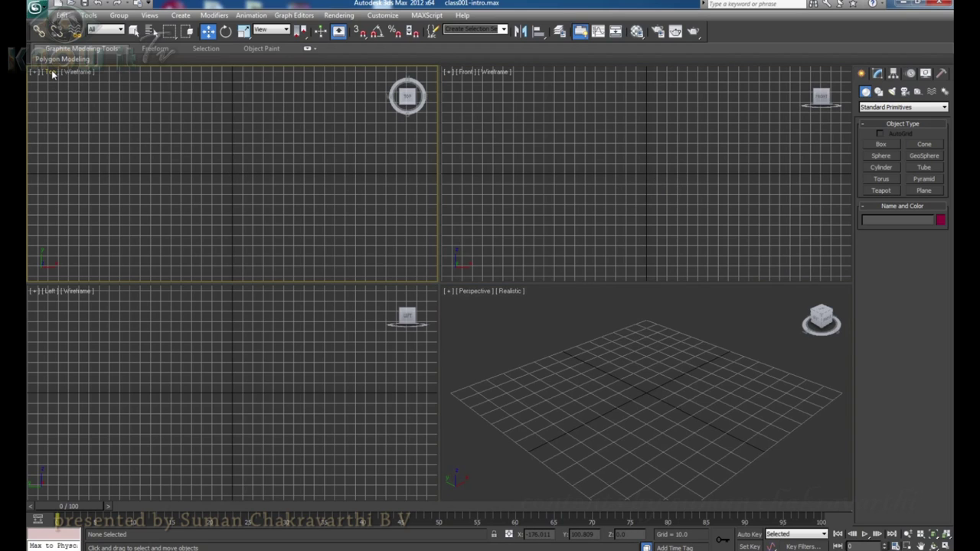
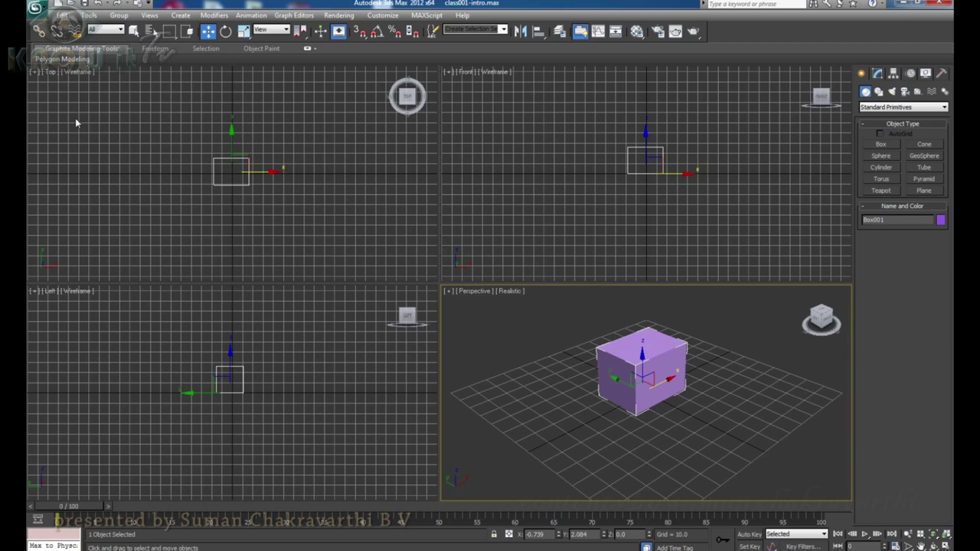
- Deselect the box with the Top viewport active and open that viewport's list of view options
left_click(51, 72)
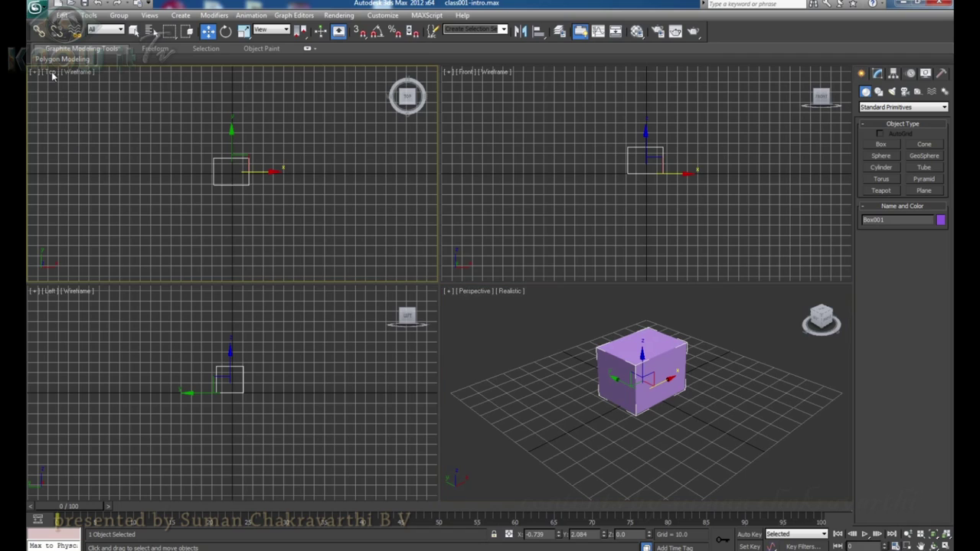
key("ctrl+d")
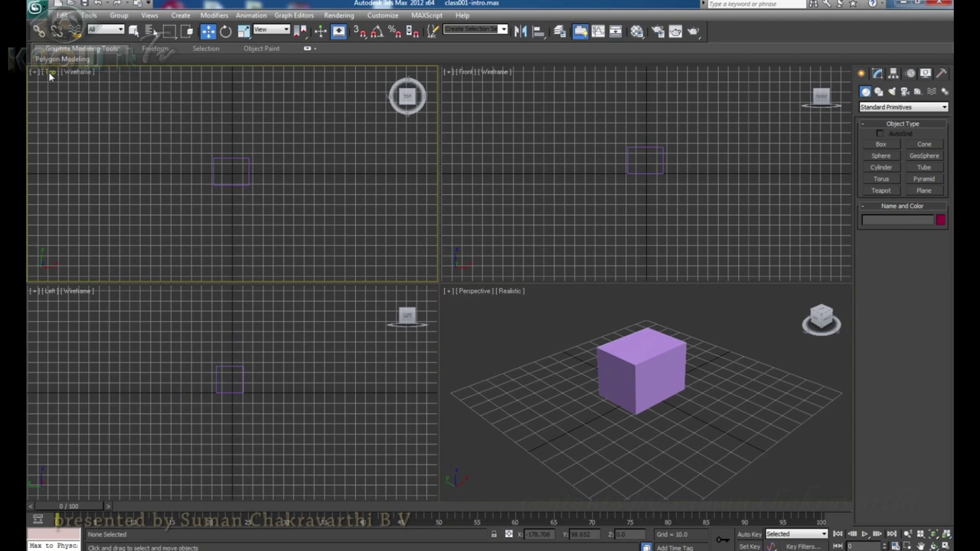
left_click(51, 72)
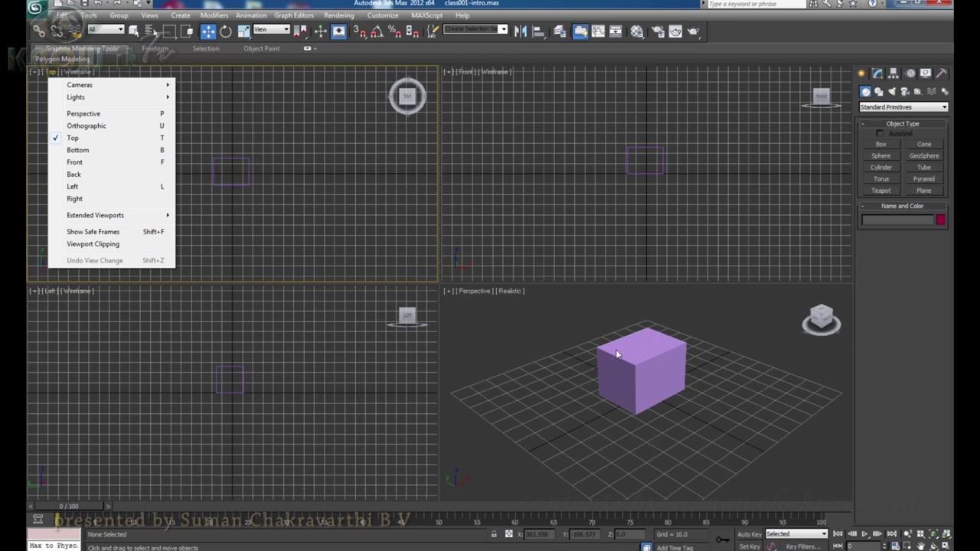
- Orbit the Perspective view slightly around the purple box
left_click(932, 546)
left_click_drag(656, 393, 642, 362)
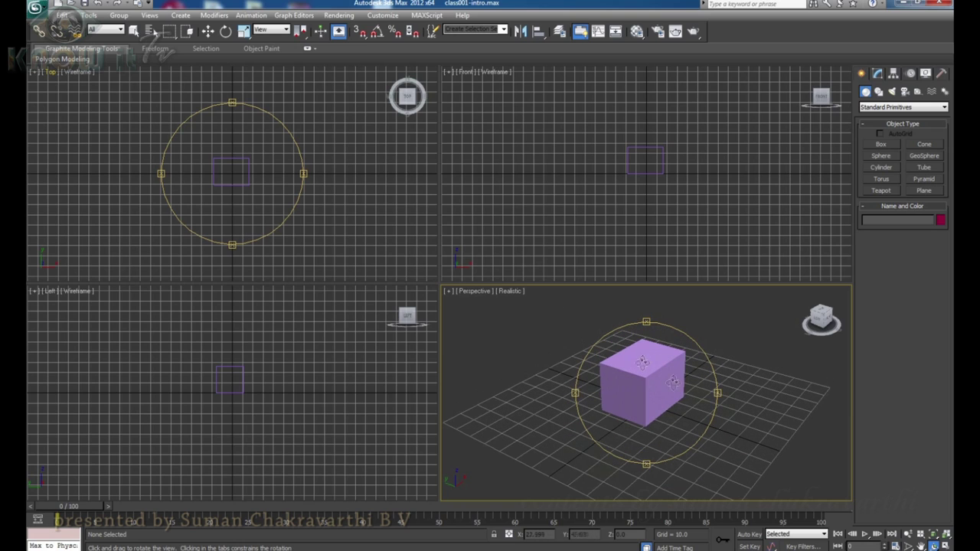
- Switch the Top viewport to the Bottom, Front and Back views in turn to compare how the box appears
left_click(50, 71)
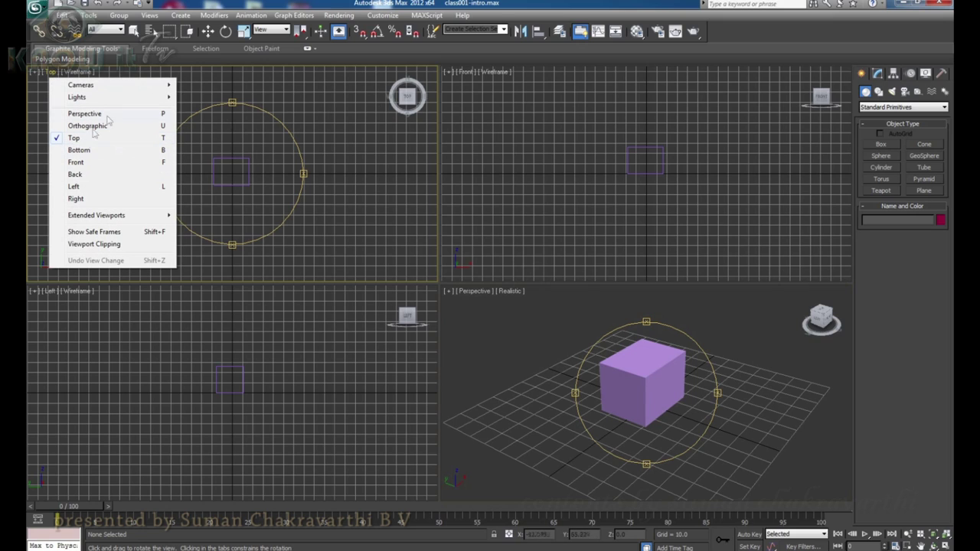
left_click(76, 150)
left_click(53, 74)
left_click(87, 162)
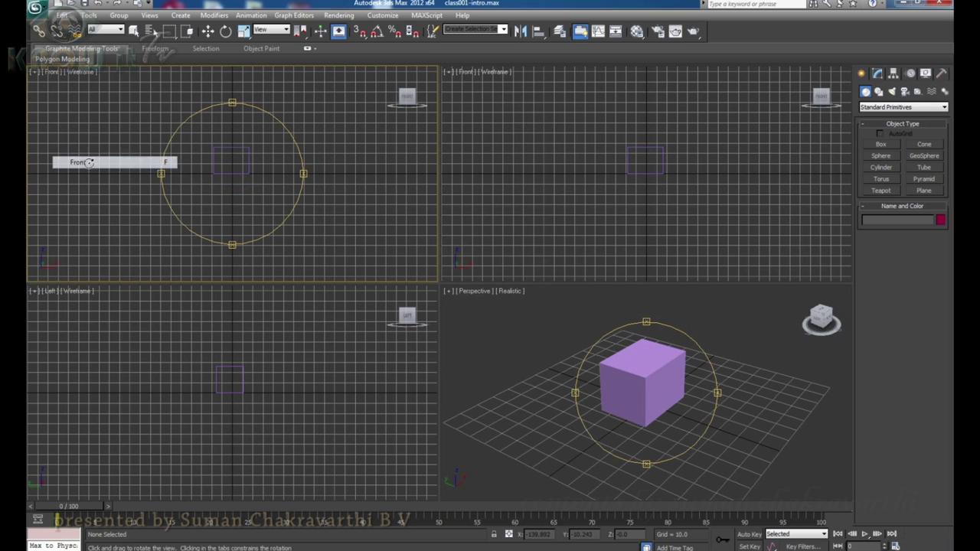
left_click(52, 72)
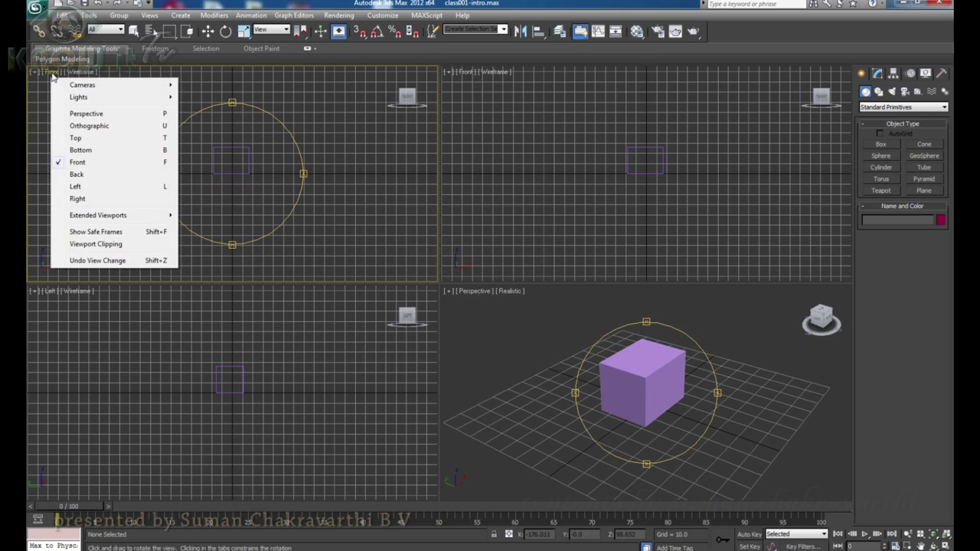
left_click(77, 174)
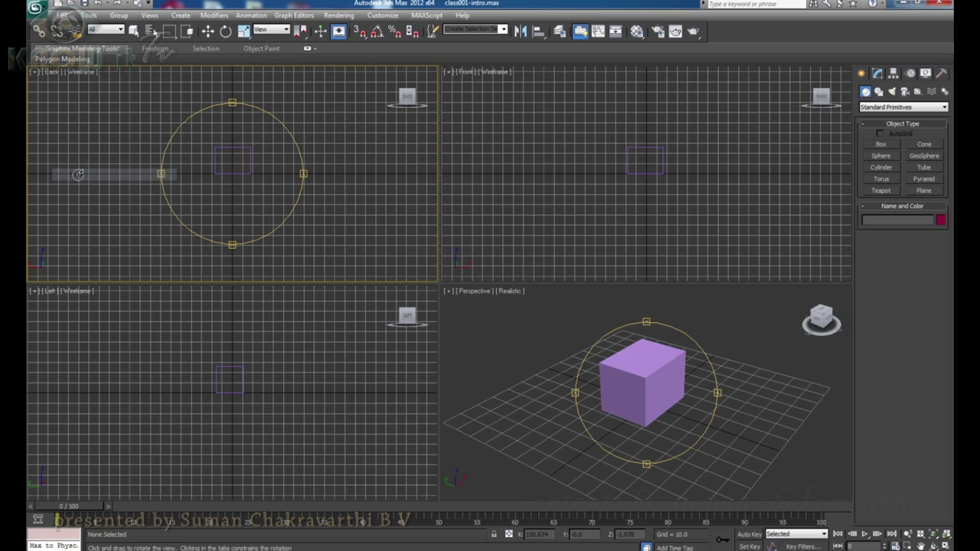
- Show the box in the Left and Right views in the same viewport before restoring its Top view
left_click(54, 74)
left_click(77, 188)
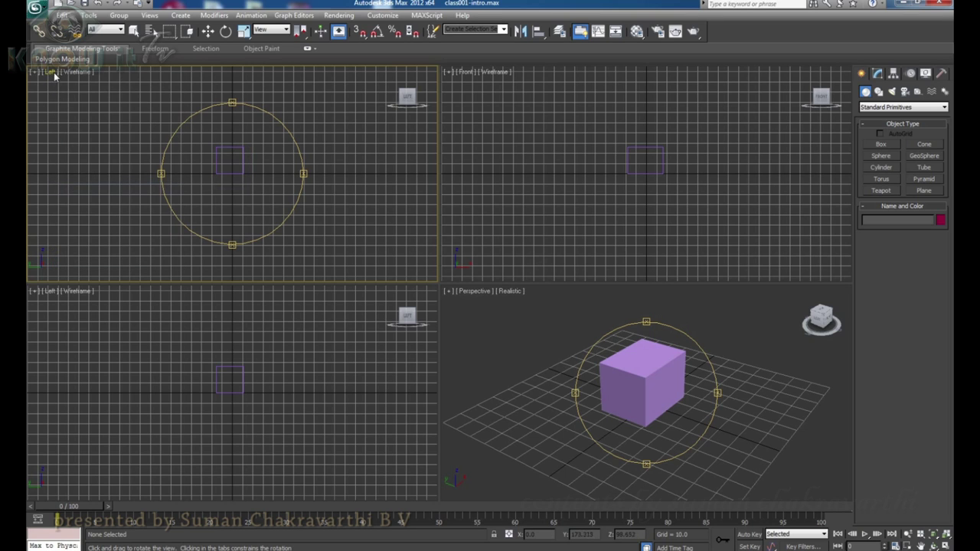
left_click(53, 74)
left_click(96, 202)
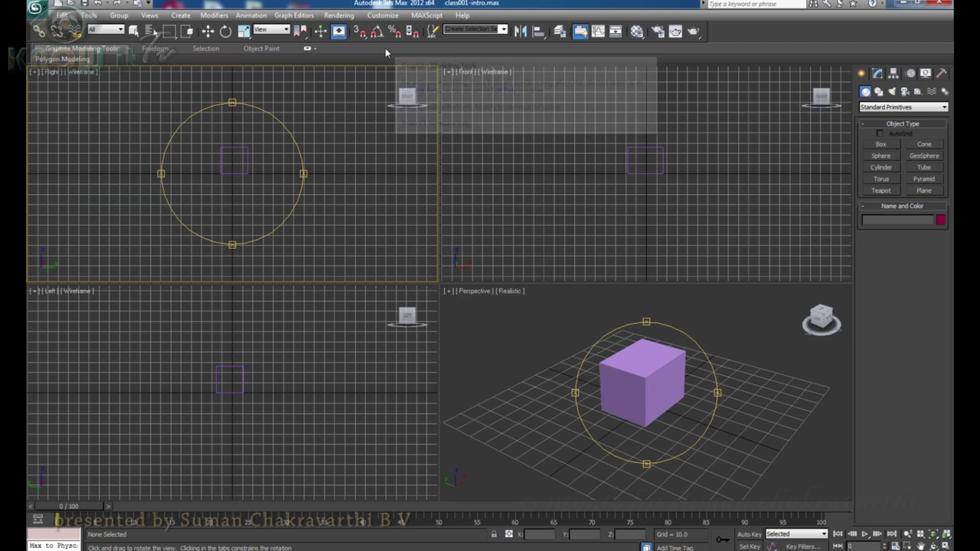
left_click(53, 74)
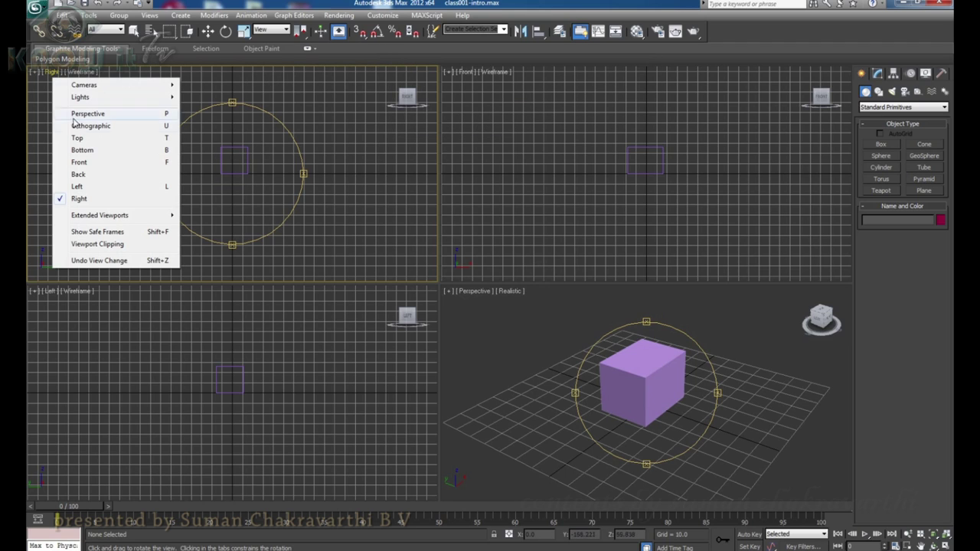
left_click(83, 138)
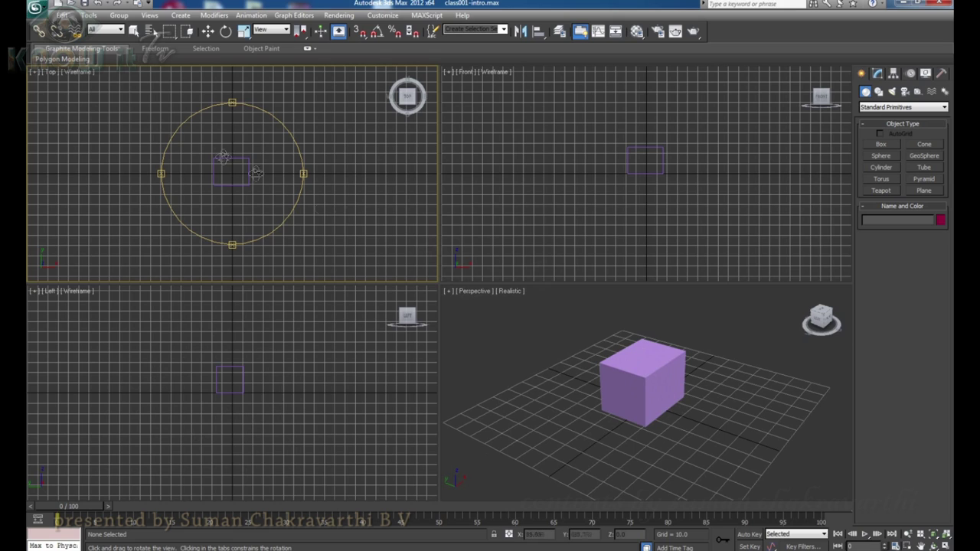
- Switch the Top viewport to a Perspective view and orbit it to see the wireframe box from an angle
left_click(50, 73)
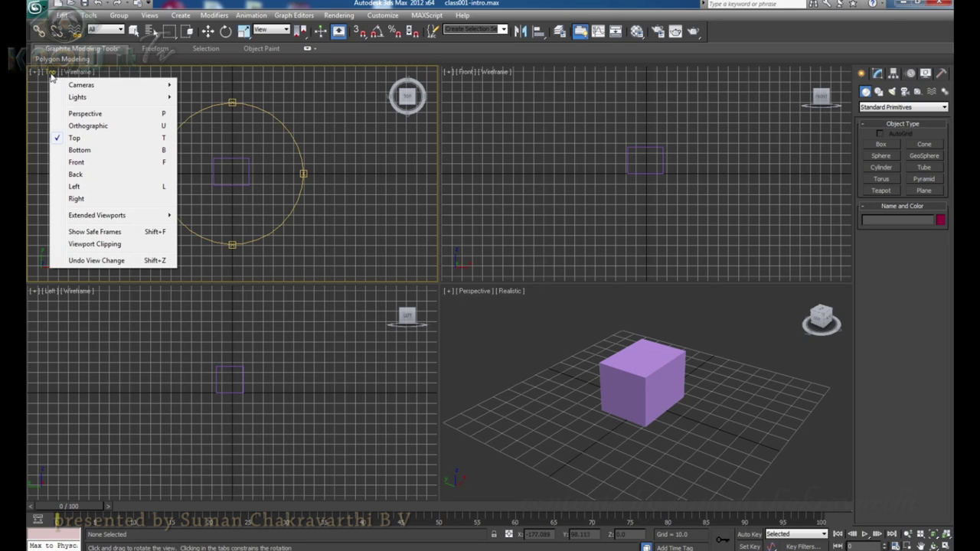
left_click(83, 115)
middle_click_drag(240, 190, 244, 155, "alt")
left_click_drag(243, 156, 194, 123)
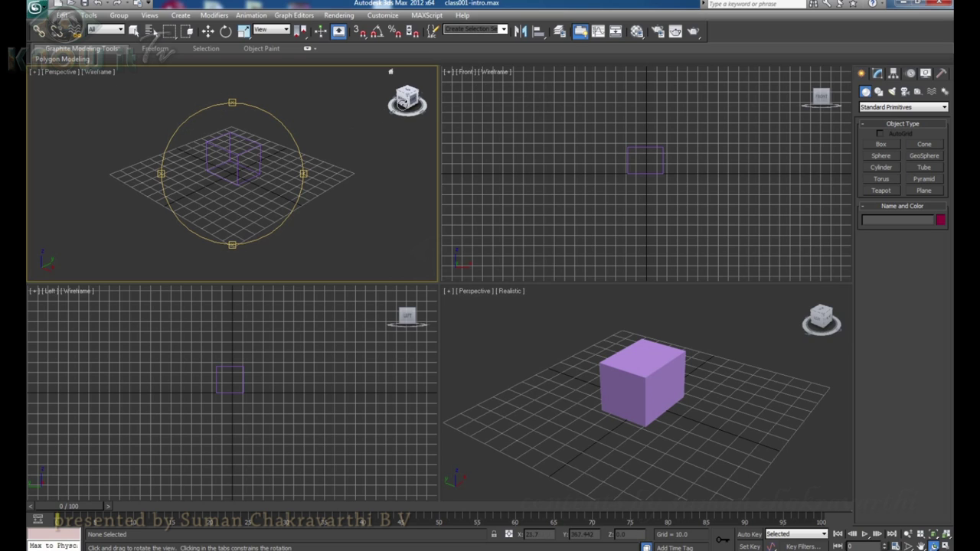
mouse_move(256, 203)
left_mouse_down()
mouse_move(228, 202)
mouse_move(248, 198)
left_mouse_up()
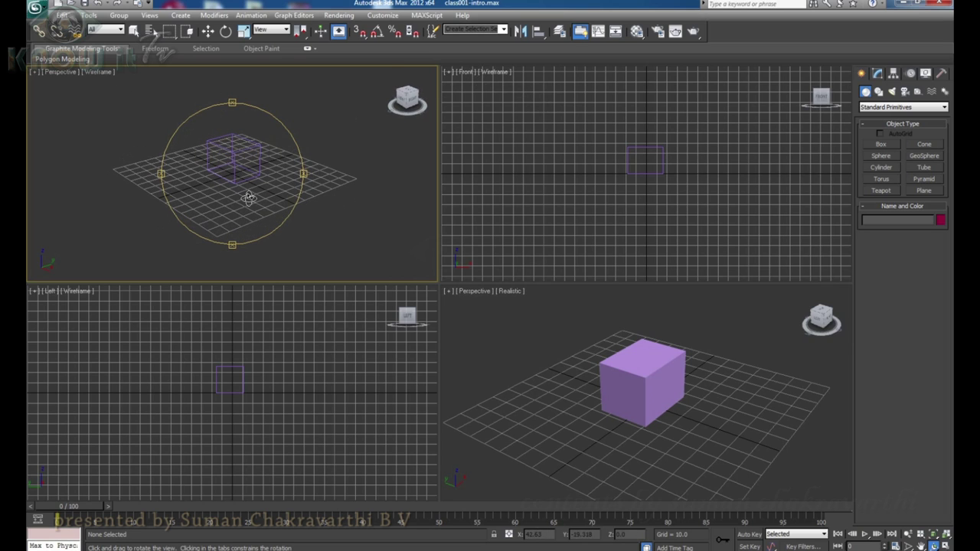
- Restore the Top view in that viewport, pan it slightly and review its available view options
left_click(62, 72)
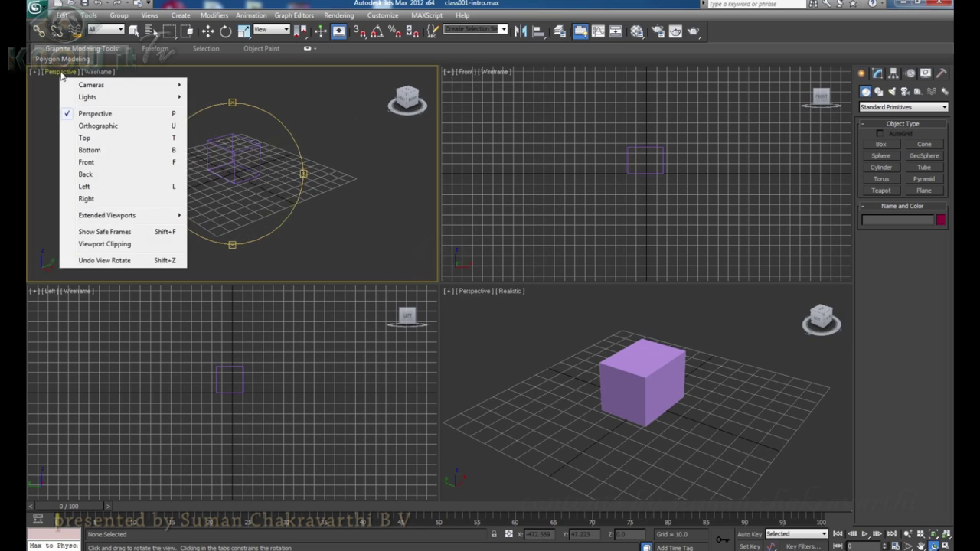
left_click(95, 141)
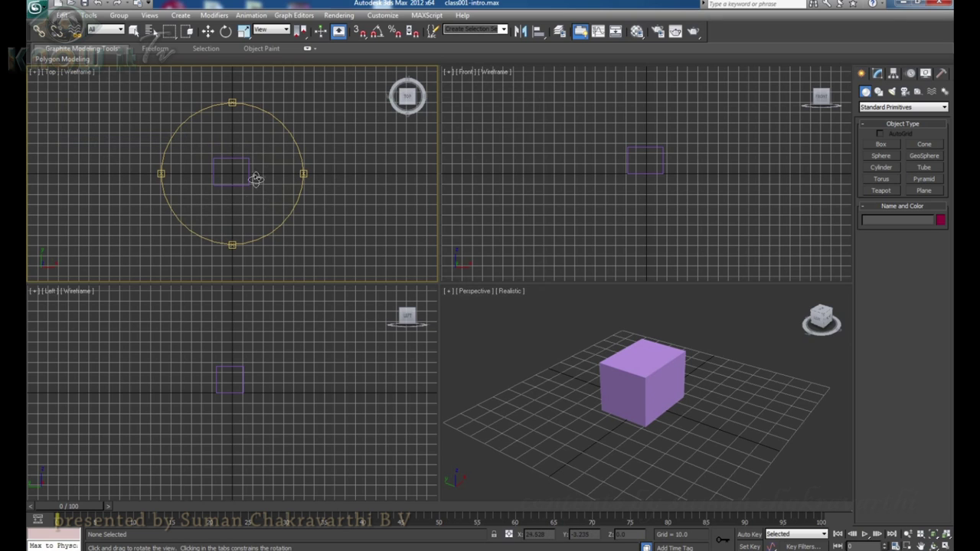
mouse_move(264, 186)
middle_mouse_down()
mouse_move(278, 181)
mouse_move(262, 170)
middle_mouse_up()
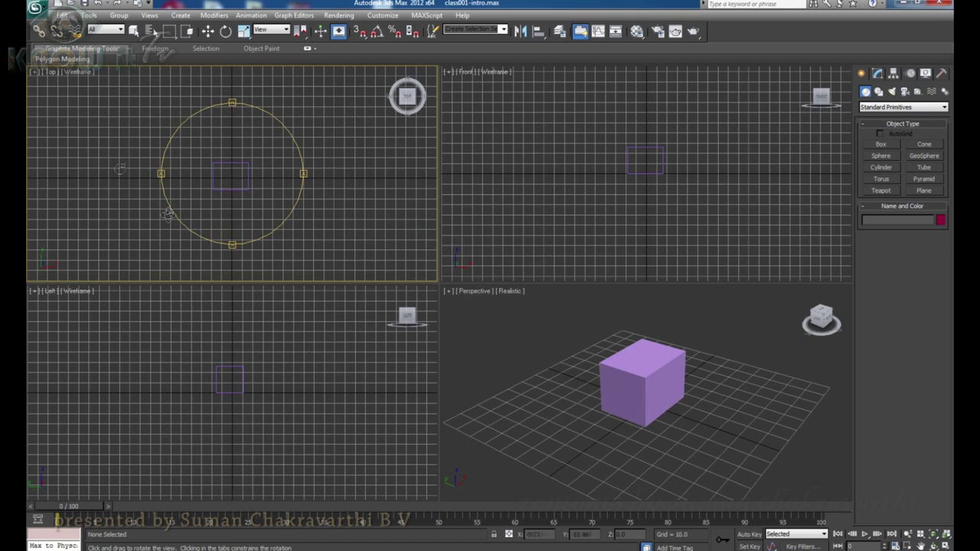
left_click(53, 73)
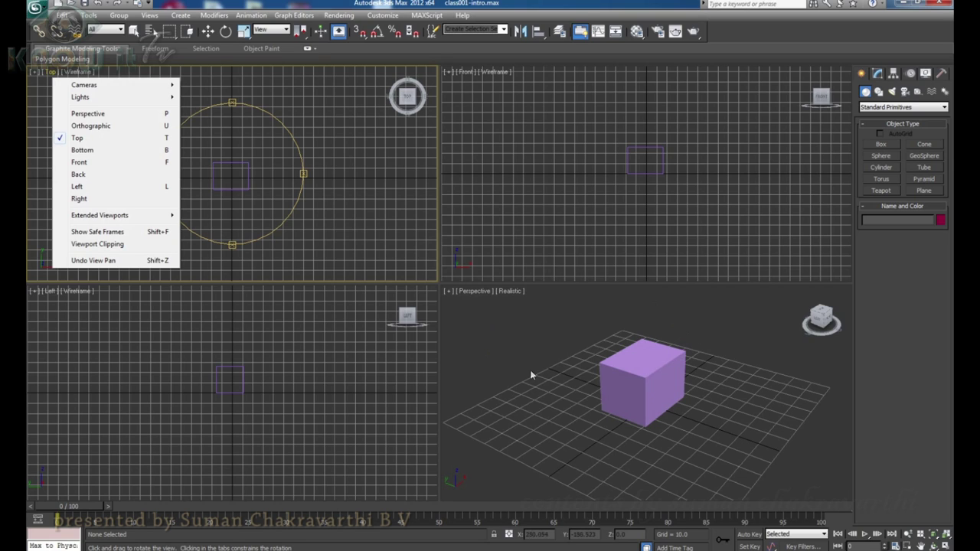
left_click(924, 408)
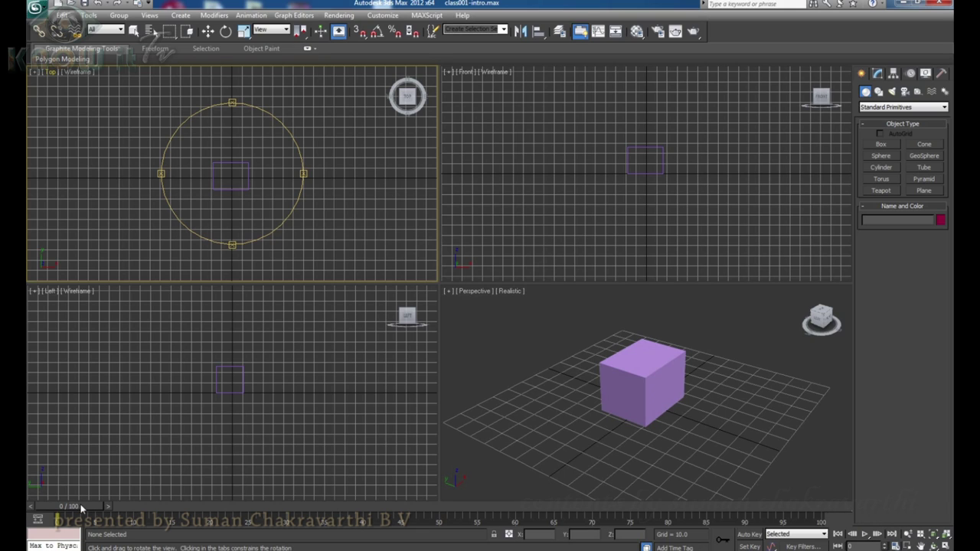
- Move the animation time slider to frame 47
left_click_drag(85, 509, 432, 514)
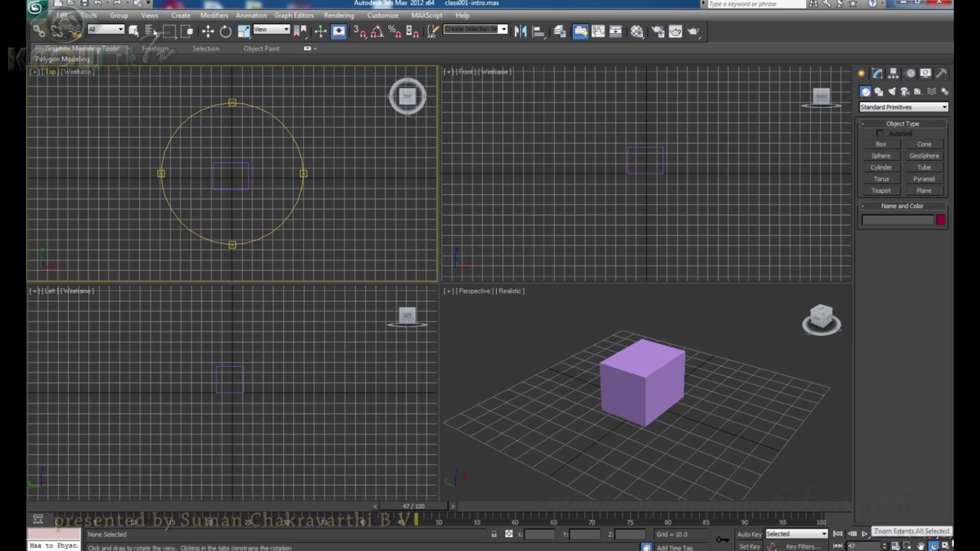
- Zoom in on the purple box in the Perspective viewport and pan the view slightly
left_click_drag(657, 395, 689, 410)
left_click(909, 534)
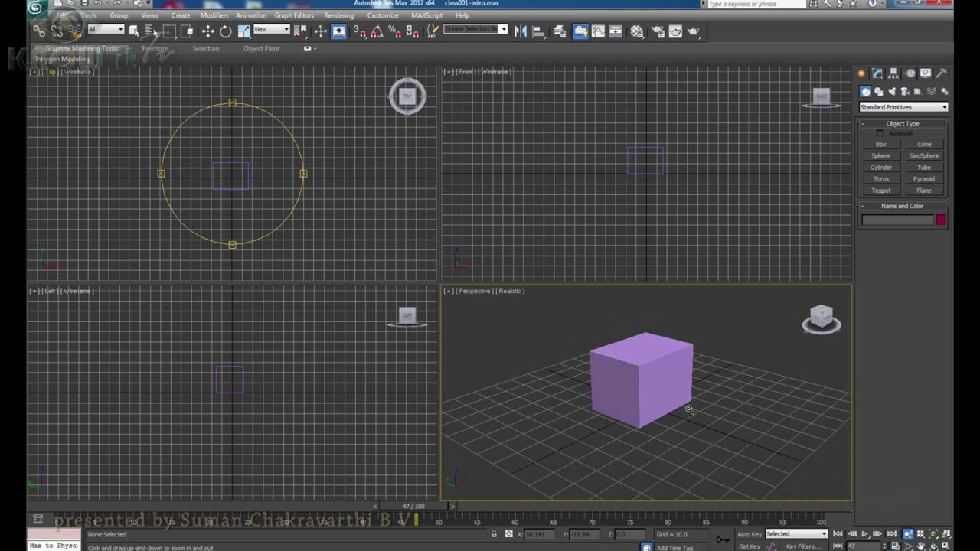
left_click(921, 545)
left_click_drag(695, 390, 726, 409)
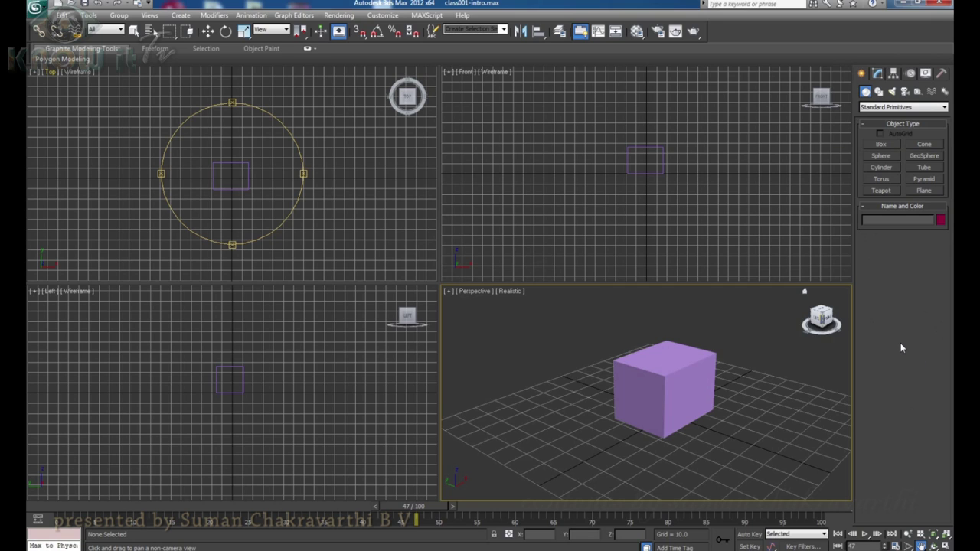
- Look through the Modify, Hierarchy, Motion, Display and Utilities options before returning to the standard primitives for creation
left_click(878, 73)
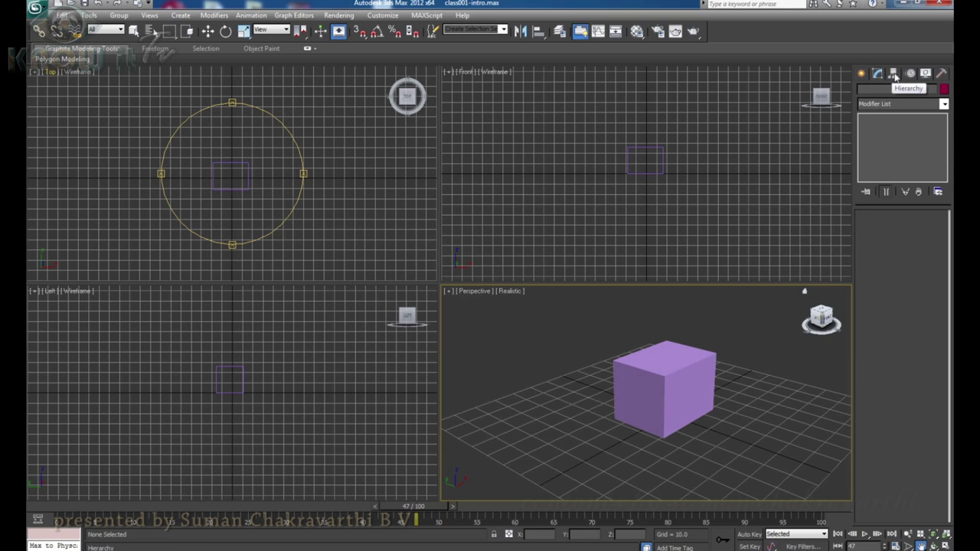
left_click(893, 74)
left_click(911, 76)
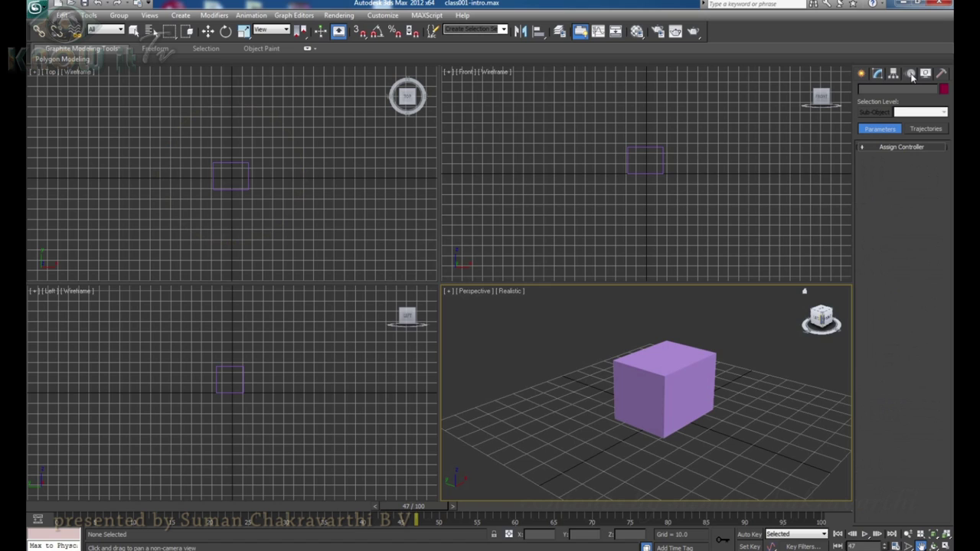
left_click(927, 74)
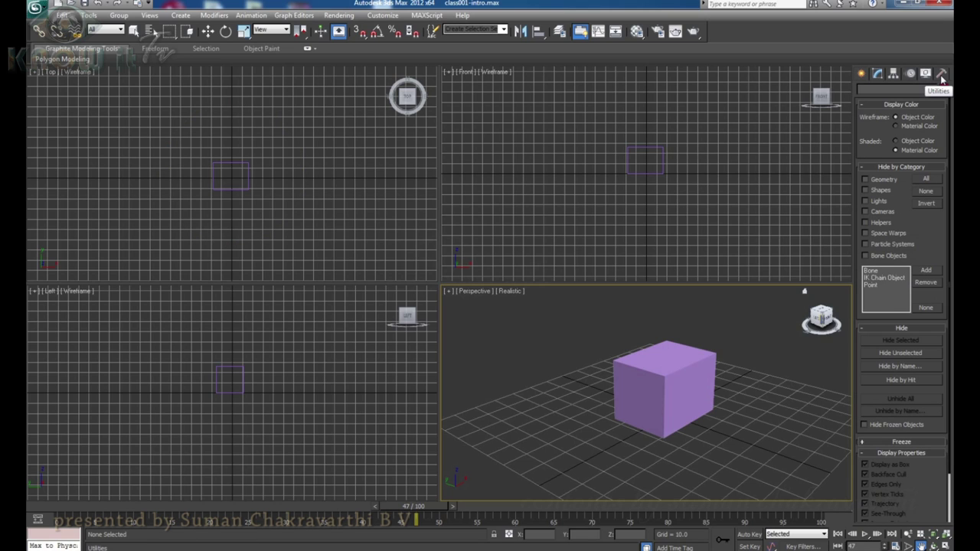
left_click(942, 75)
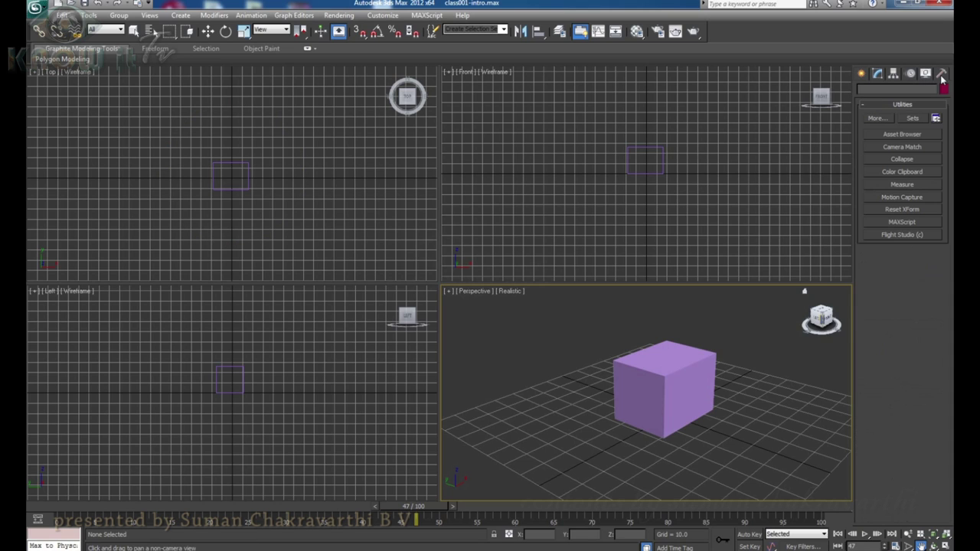
left_click(863, 74)
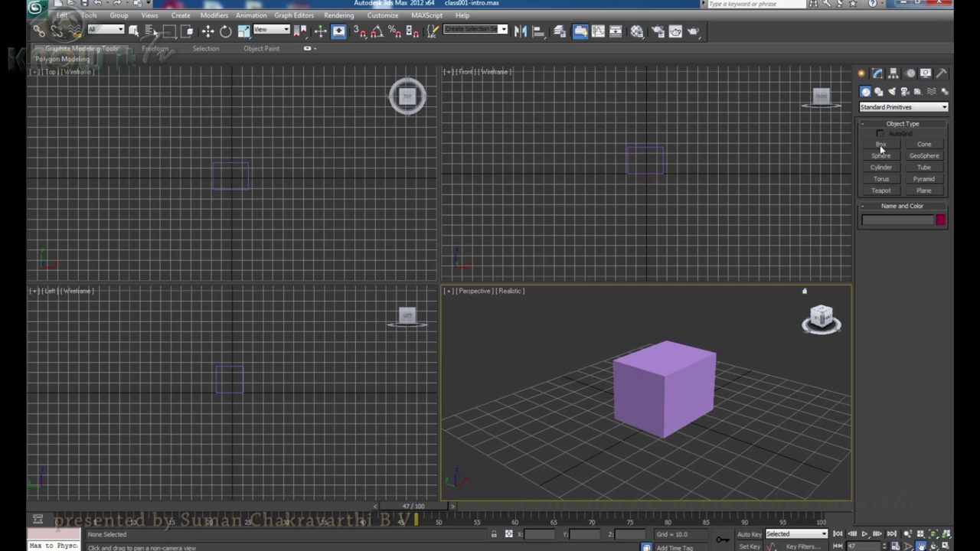
- Create a cone beside the box in the Perspective viewport, with radii of about 13.9 and 2.8 and a height of about 36.1
left_click(924, 145)
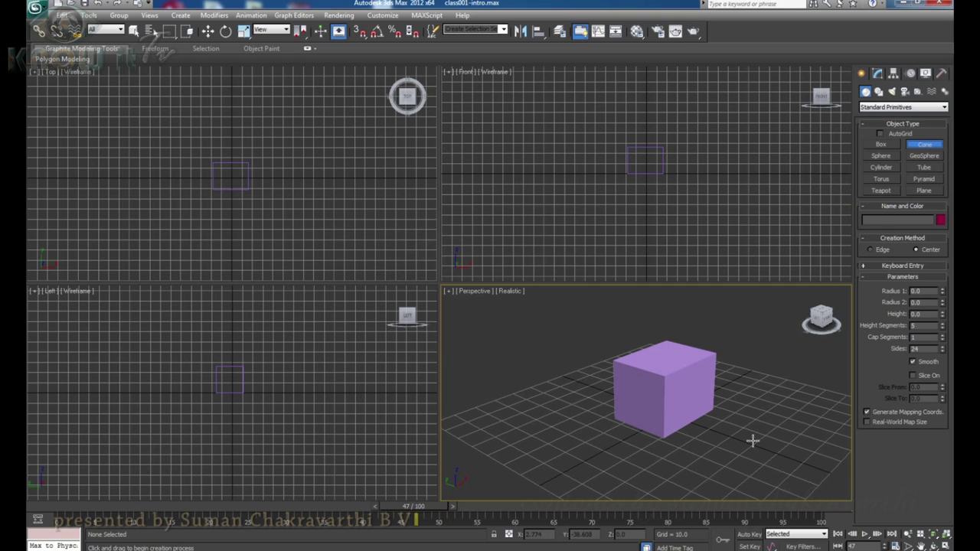
mouse_move(746, 419)
left_mouse_down()
mouse_move(758, 448)
mouse_move(752, 435)
left_mouse_up()
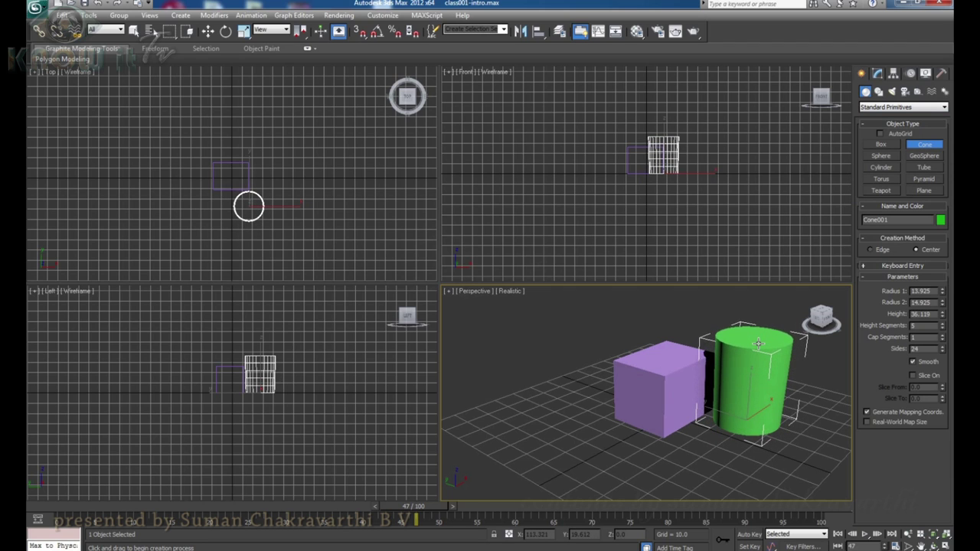
left_click(754, 331)
left_click(740, 370)
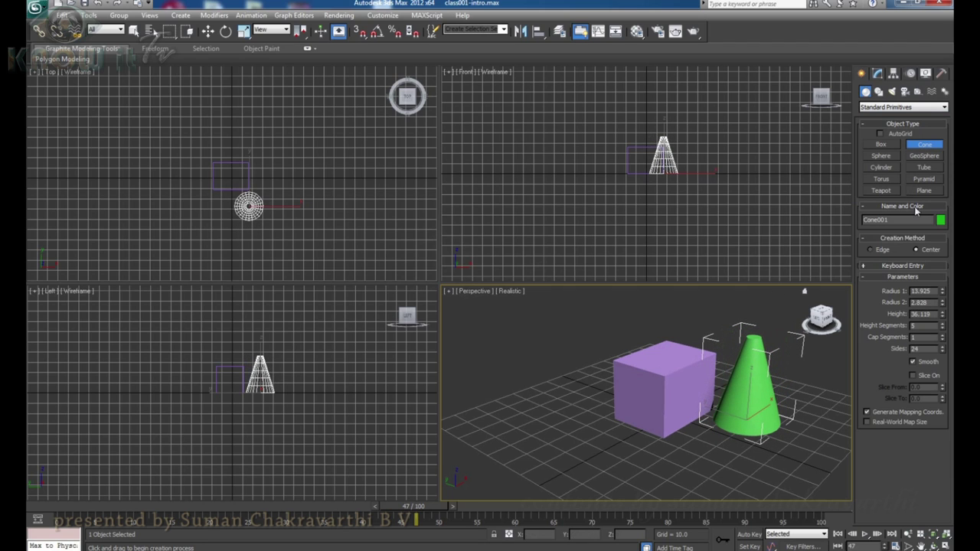